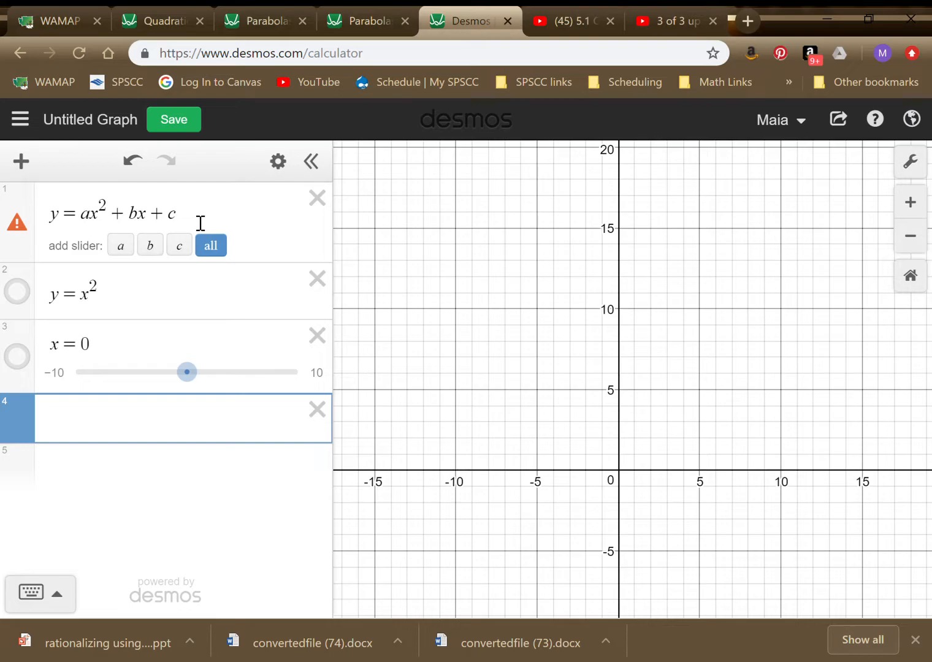
# - Clear the leading terms of the first expression and re-enter them so it reads y = ax^2 + bx + c
pyautogui.moveTo(189, 220); pyautogui.dragTo(54, 223)
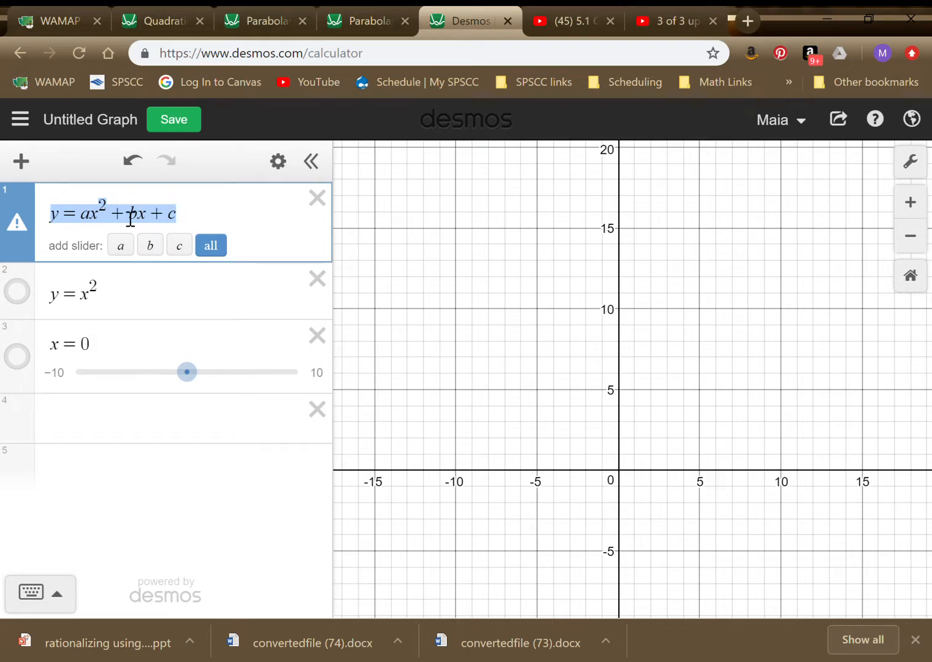
pyautogui.moveTo(131, 219); pyautogui.dragTo(108, 222)
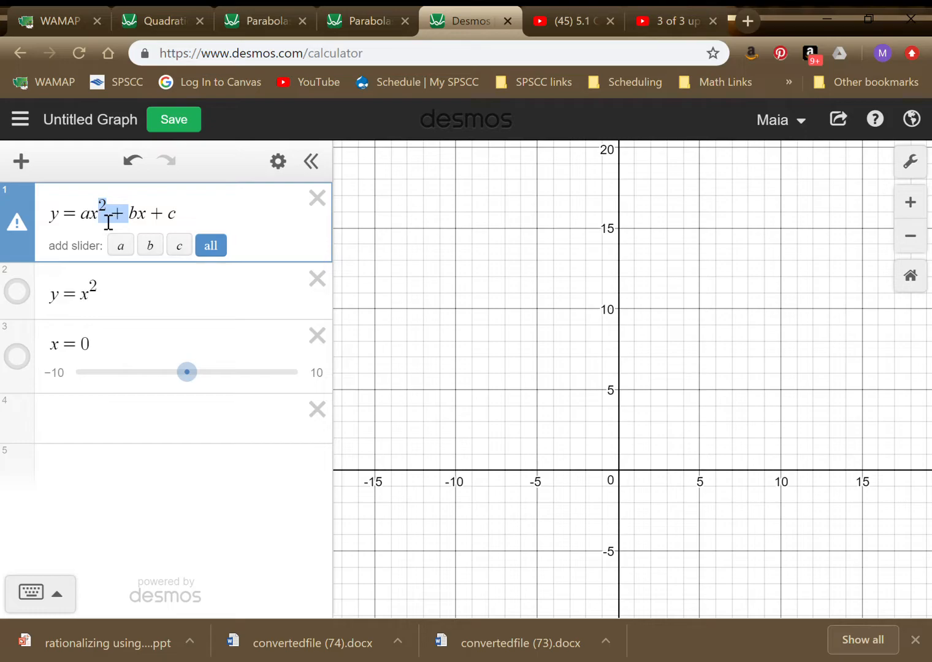
pyautogui.press('BackSpace')
pyautogui.press('BackSpace')
pyautogui.press('BackSpace')
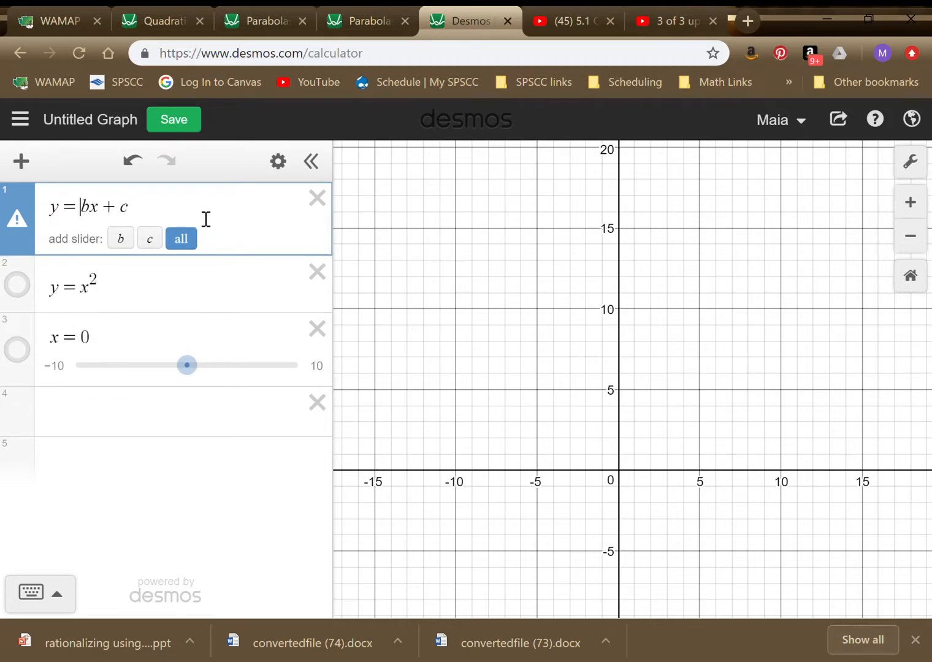
pyautogui.press('Delete')
pyautogui.press('Delete')
pyautogui.press('Delete')
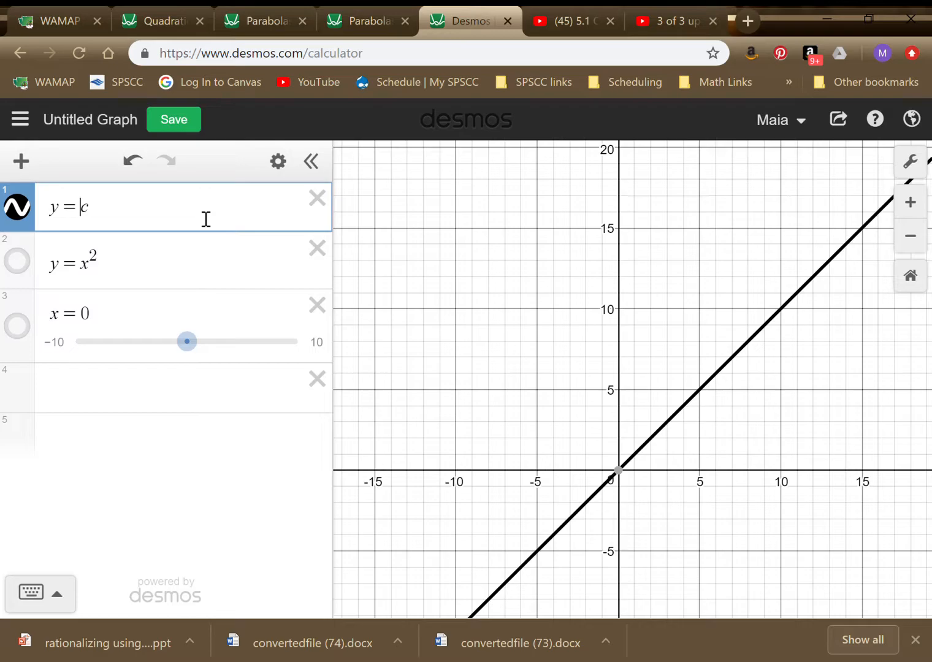
pyautogui.write('ax^ ')
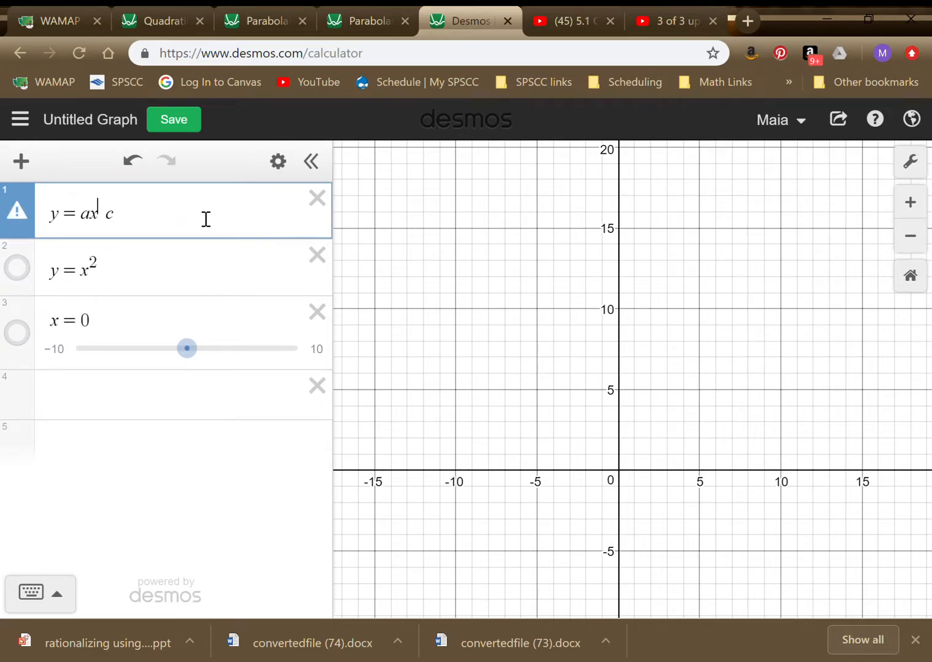
pyautogui.write('2')
pyautogui.press('Right')
pyautogui.write('+ ')
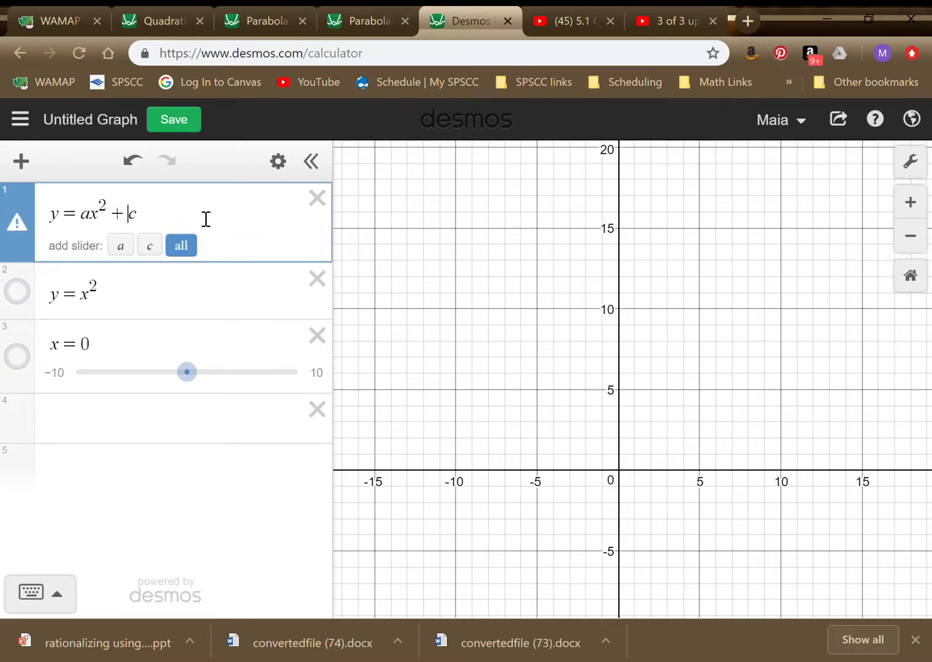
pyautogui.write('bx +')
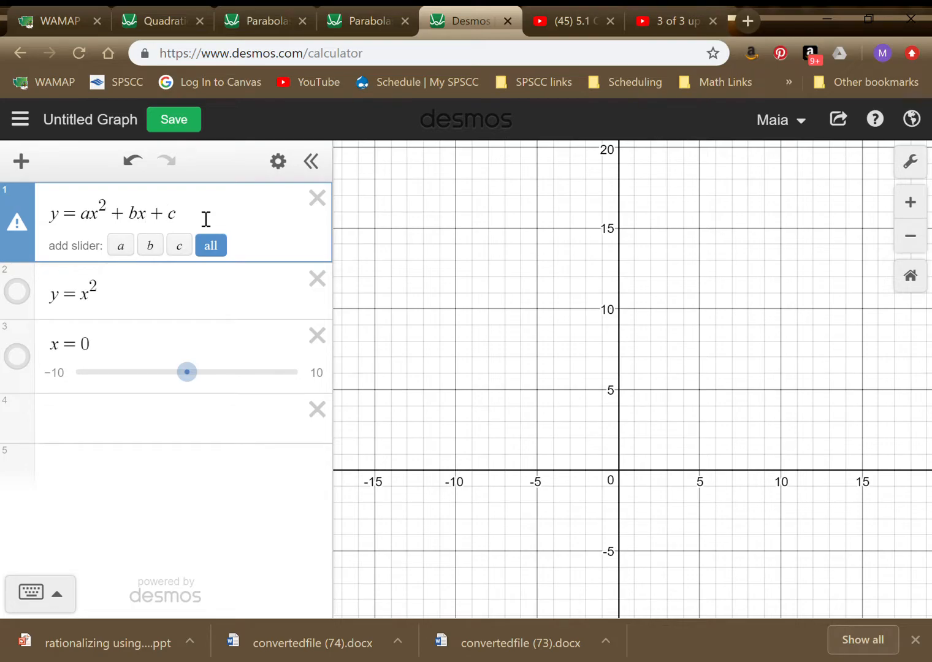
# - Delete the general quadratic expression y = ax^2 + bx + c from the expression list
pyautogui.moveTo(124, 223)
pyautogui.mouseDown()
pyautogui.moveTo(185, 221)
pyautogui.moveTo(119, 219)
pyautogui.mouseUp()
pyautogui.click(319, 200)
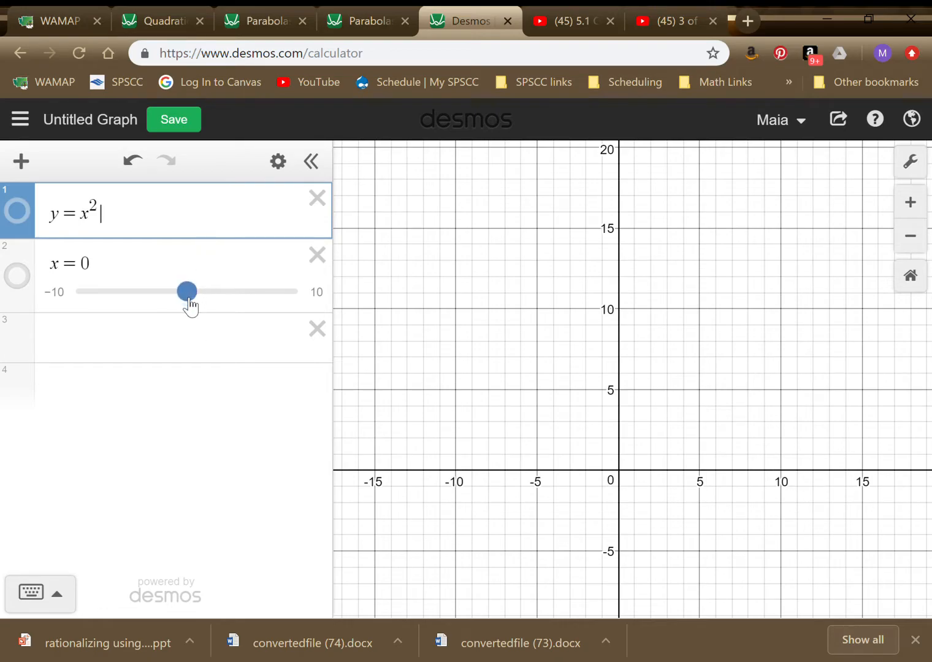
pyautogui.click(199, 347)
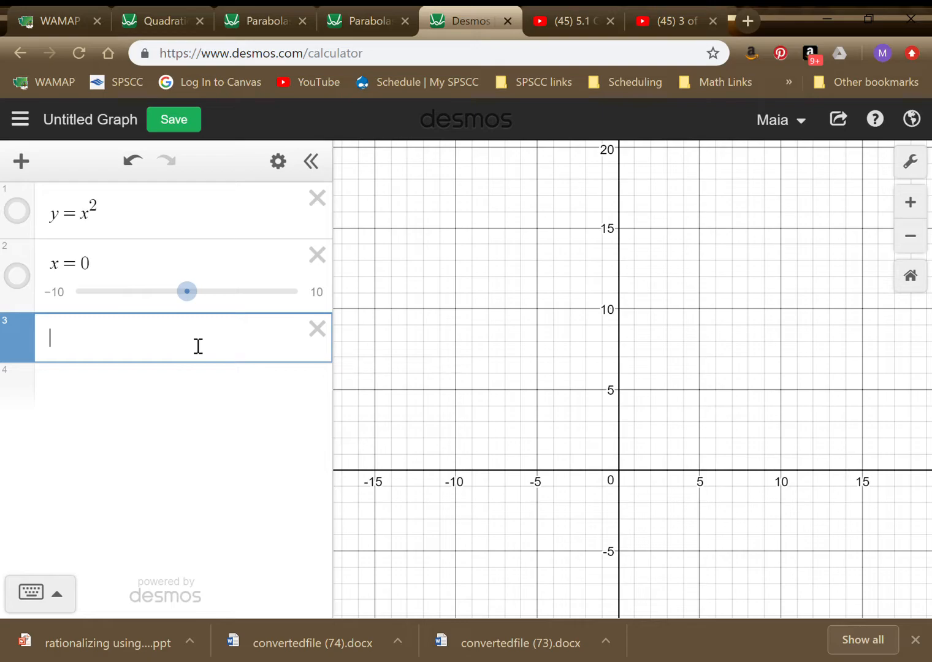
pyautogui.click(117, 222)
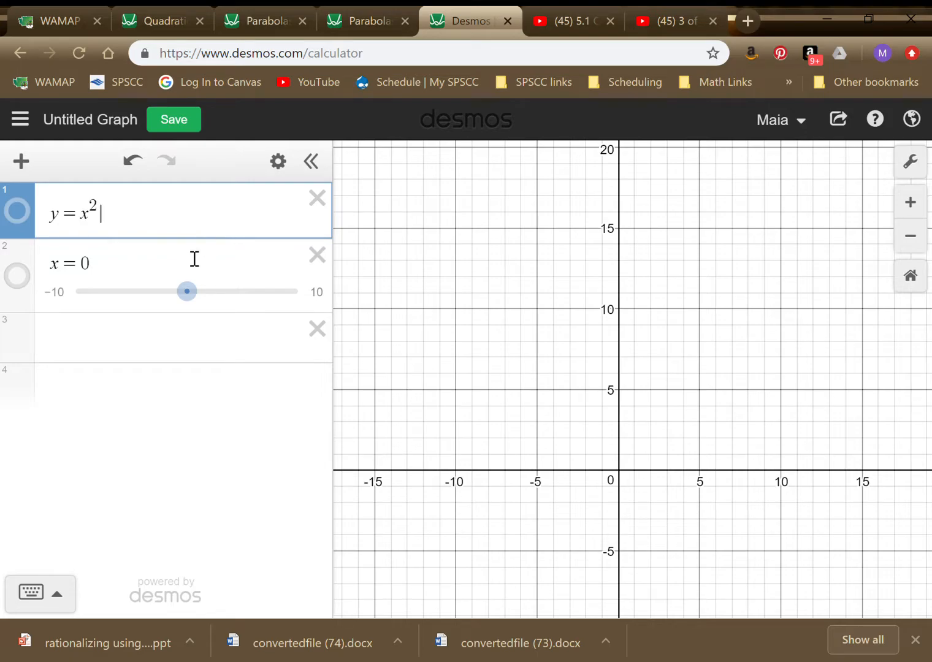
# - Plot the points (0,0) and (1,1) as separate expressions below the x = 0 slider
pyautogui.click(175, 351)
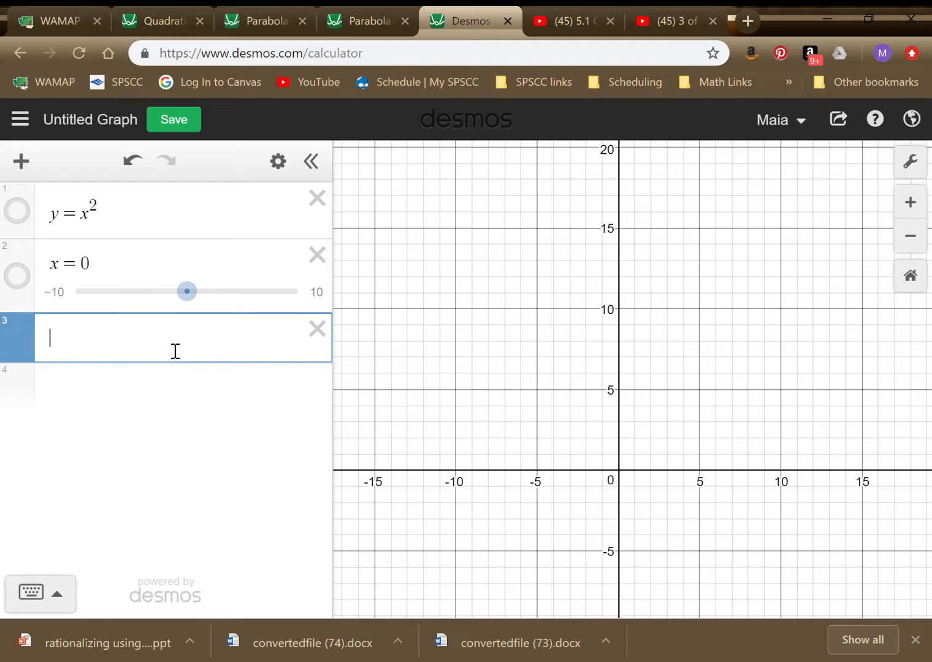
pyautogui.write('(0,')
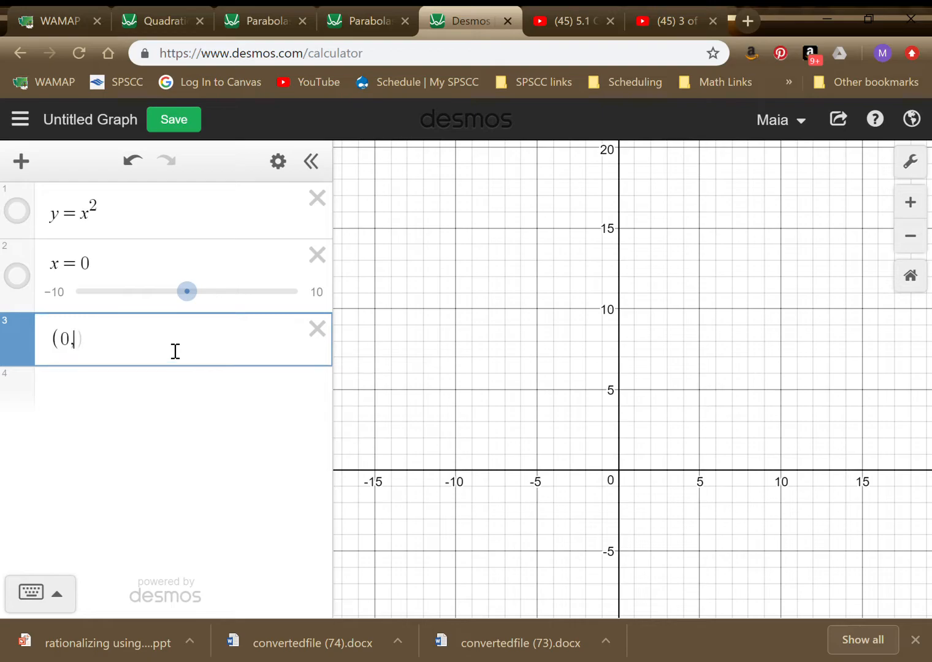
pyautogui.write('0')
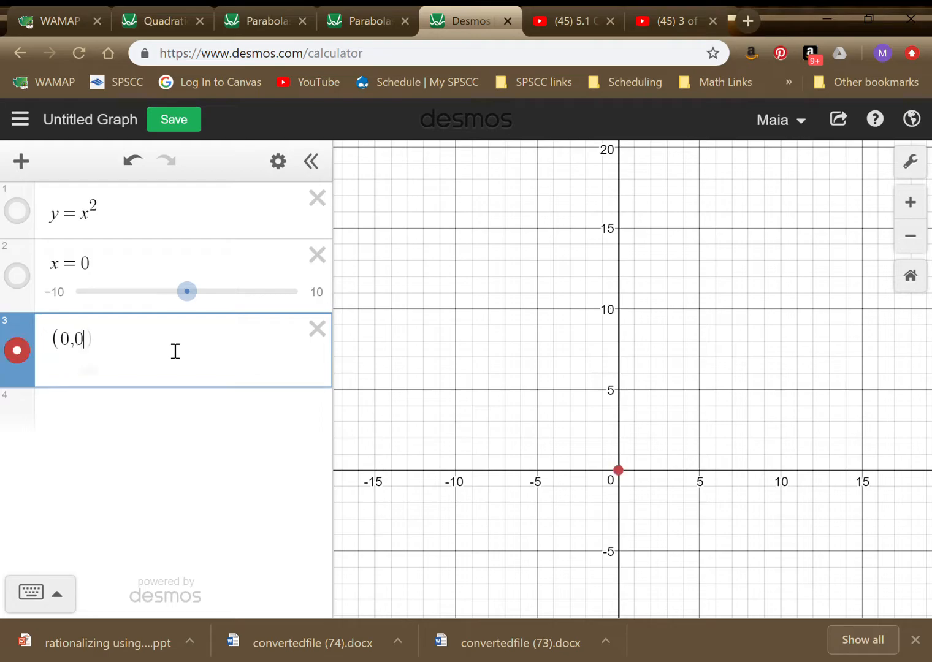
pyautogui.write(')')
pyautogui.press('Return')
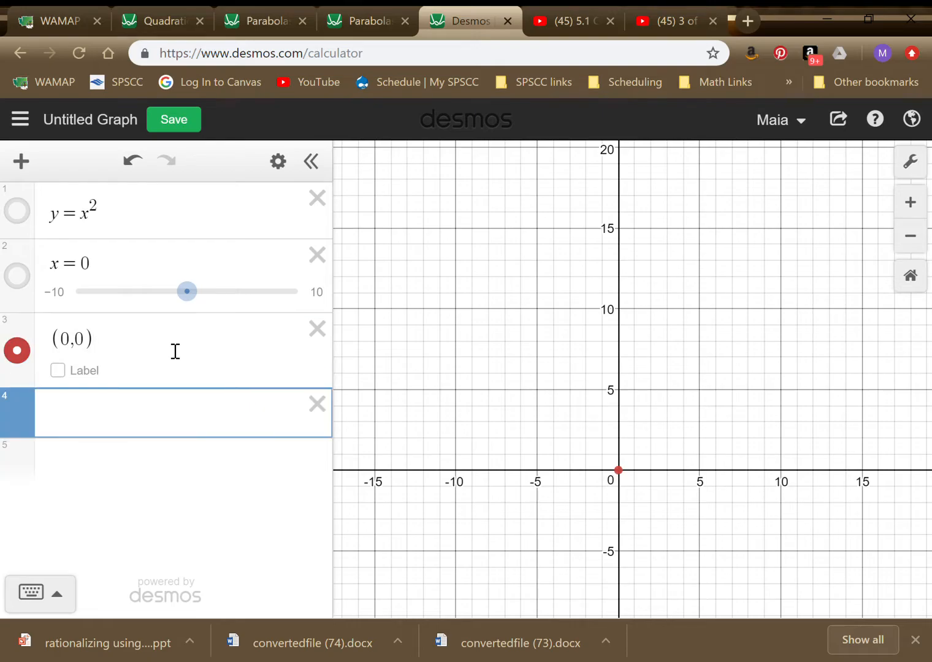
pyautogui.write('(1')
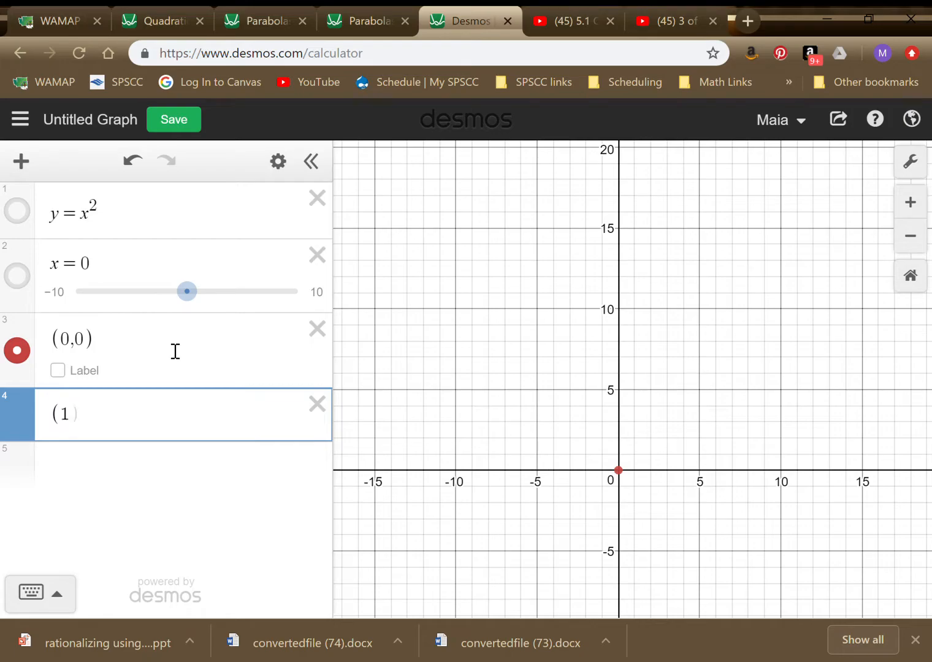
pyautogui.write(',1)')
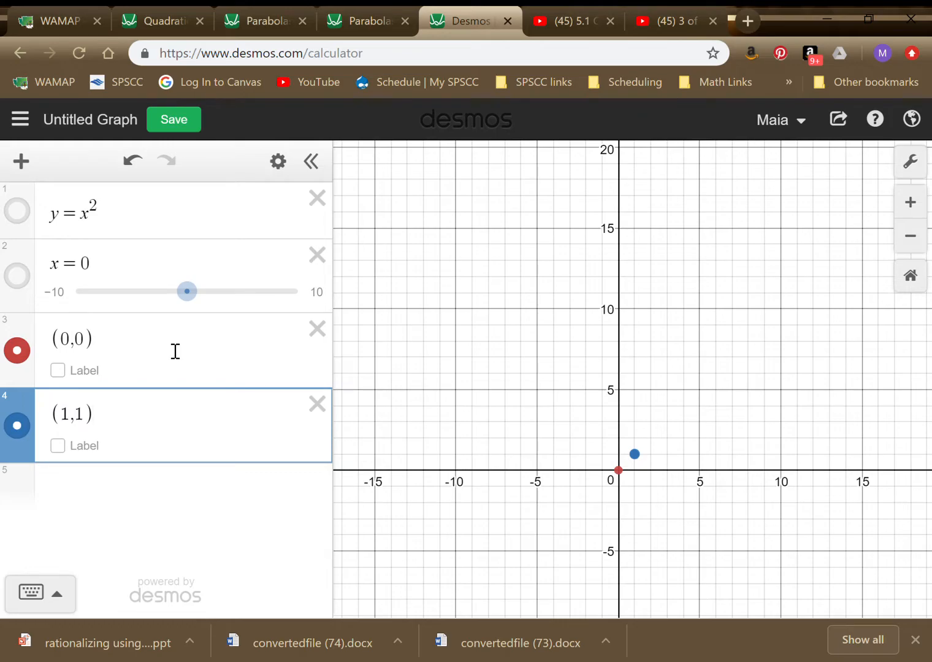
pyautogui.press('Return')
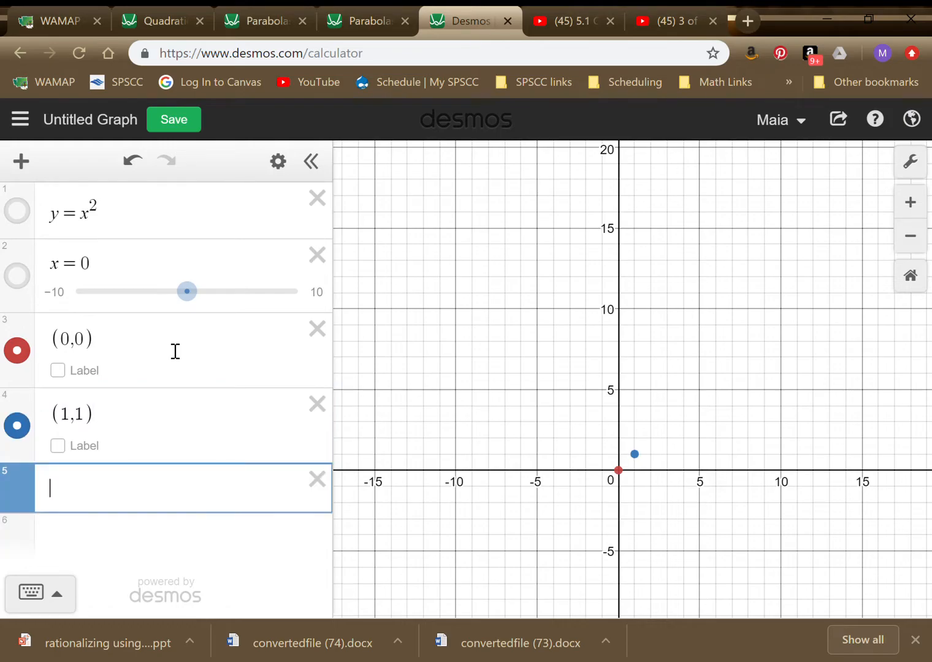
# - Plot the points (2,4), (3,9) and (4,16), each as its own expression
pyautogui.write('(2,')
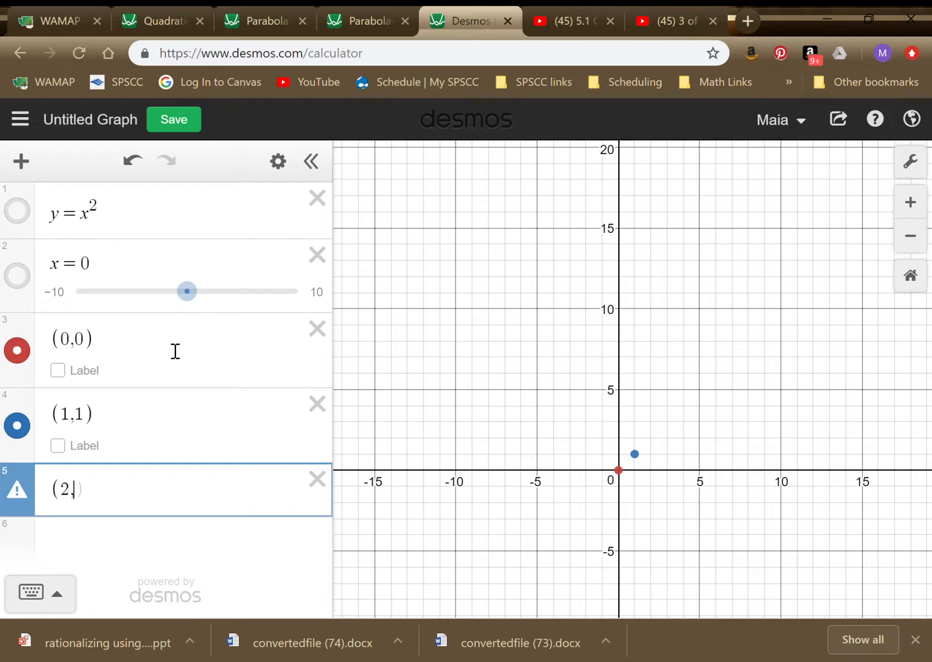
pyautogui.write('4)')
pyautogui.press('Return')
pyautogui.write('(3,9)')
pyautogui.press('Return')
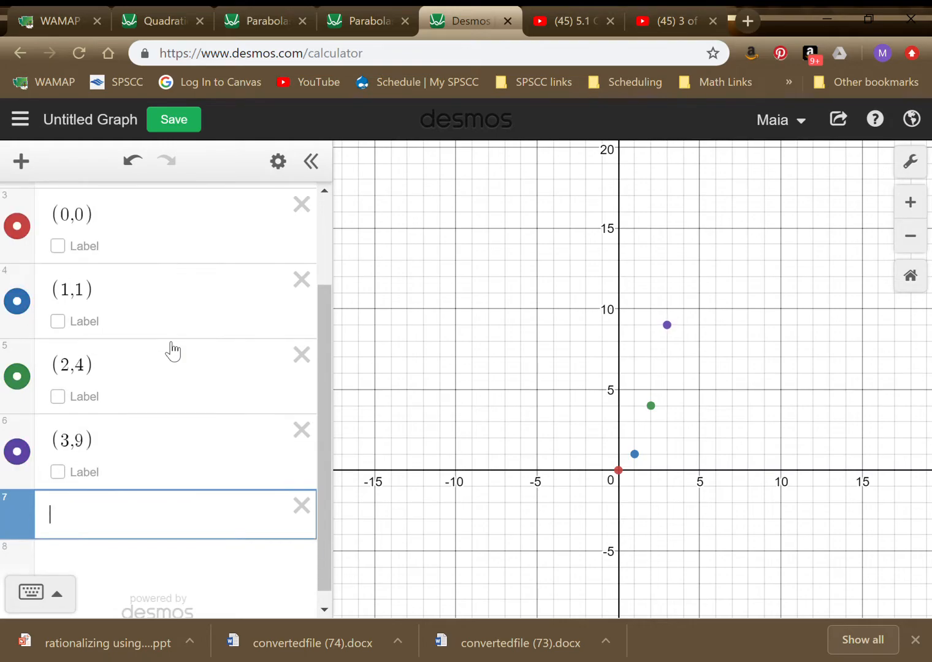
pyautogui.write('(4,1')
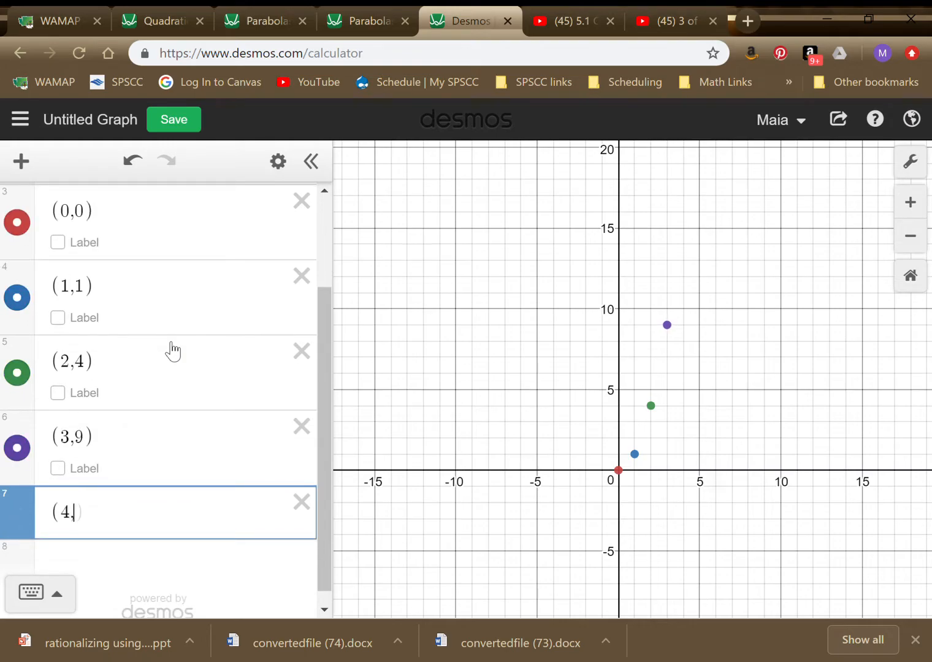
pyautogui.write('6)')
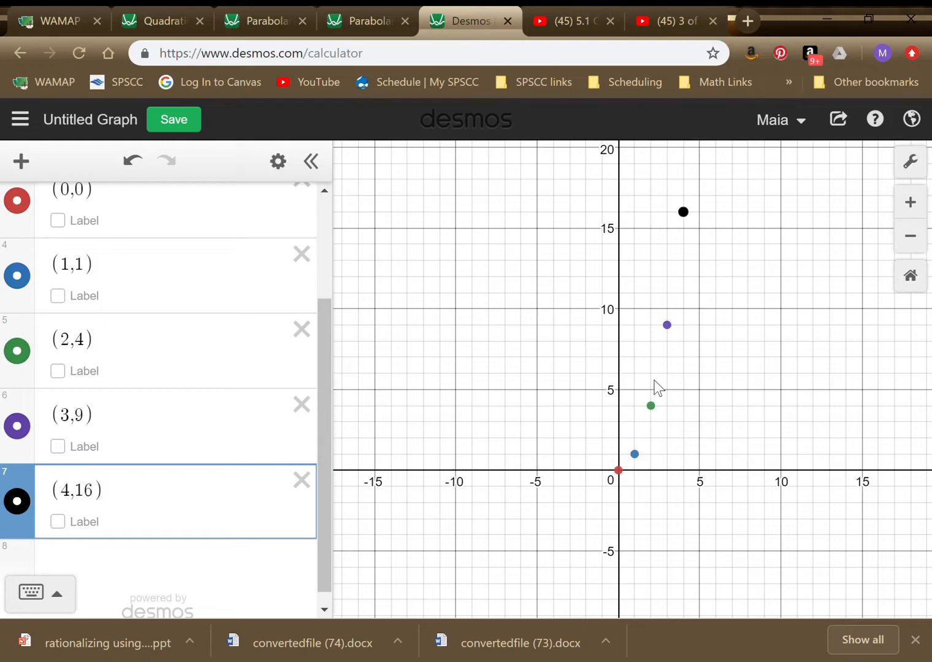
pyautogui.press('Return')
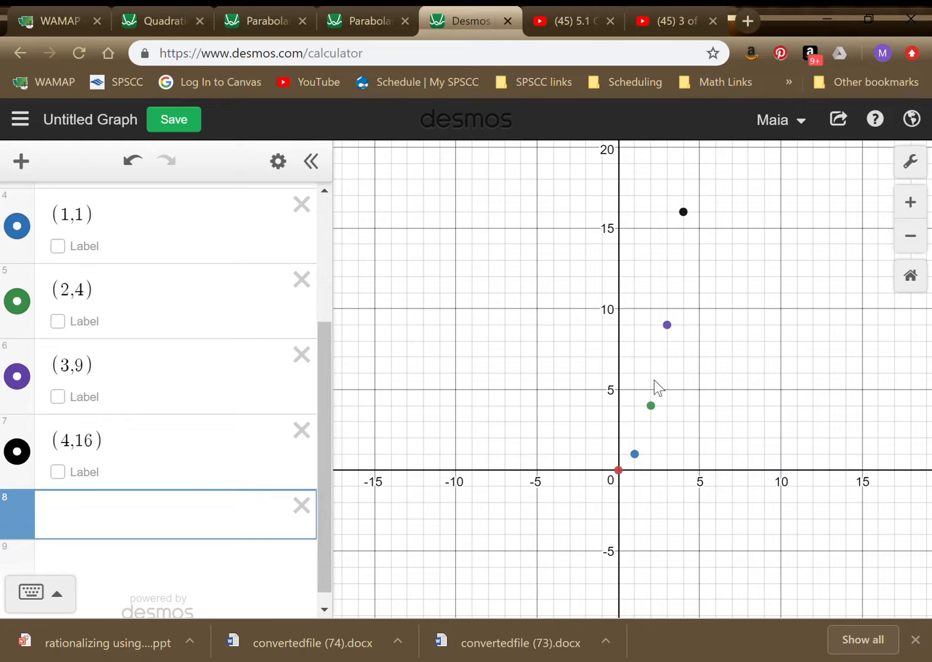
# - Plot the points (-1,1) and (-2,4), each as its own expression after (4,16)
pyautogui.write('(')
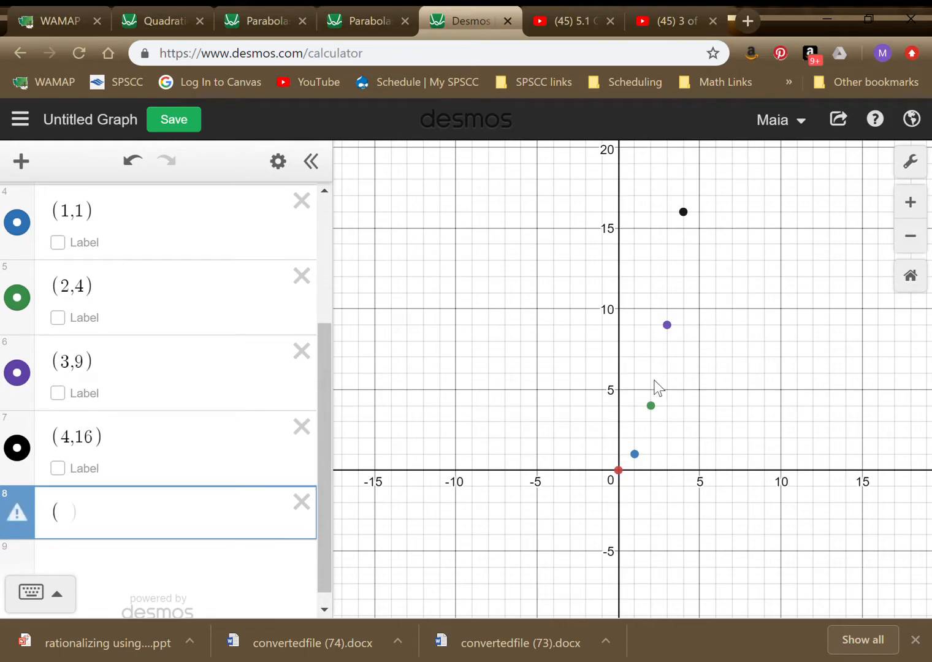
pyautogui.write('-1,1)')
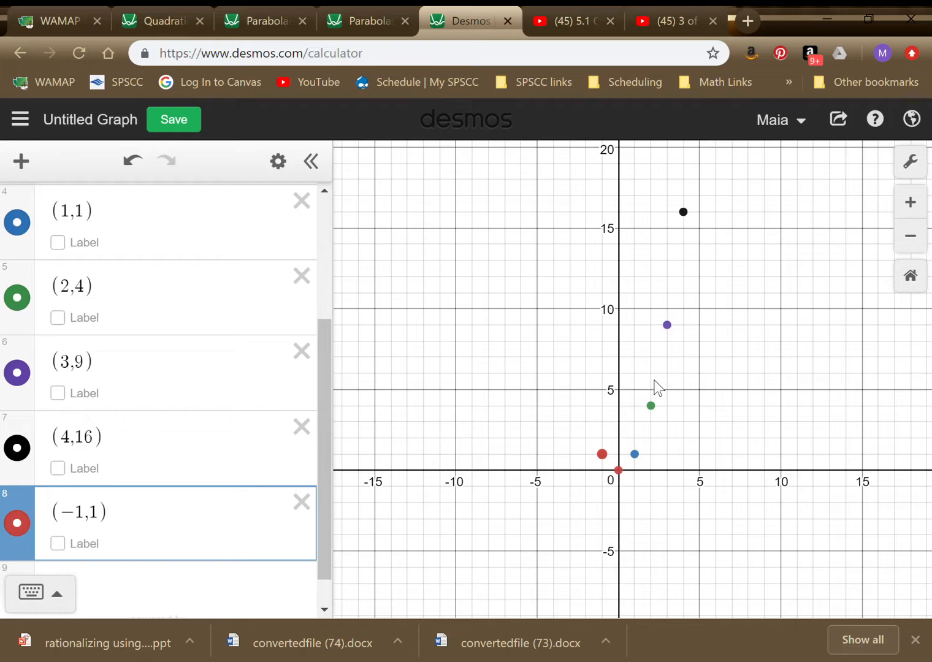
pyautogui.press('Return')
pyautogui.write('(-2')
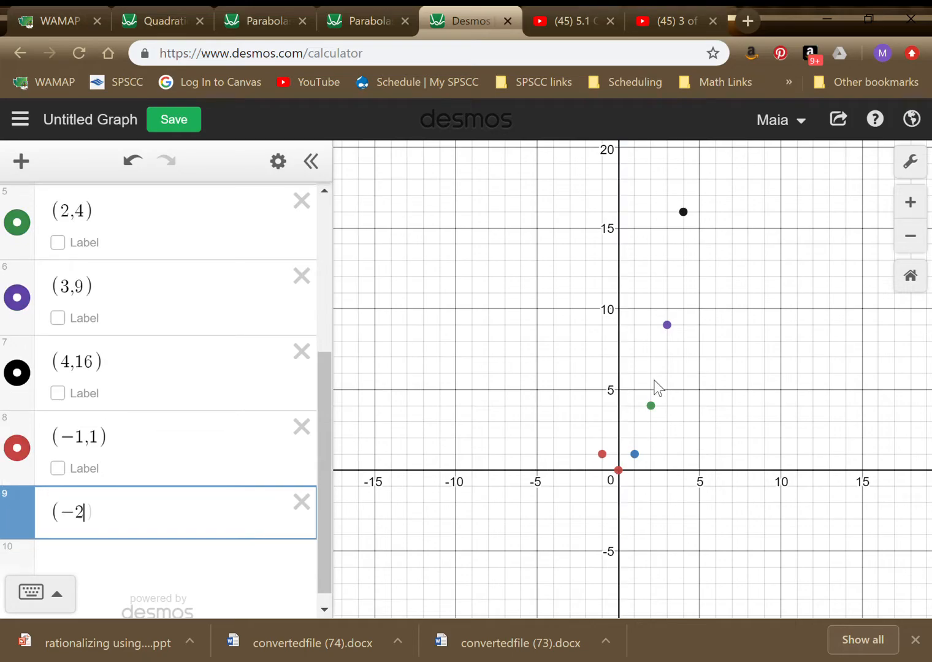
pyautogui.write(',4)')
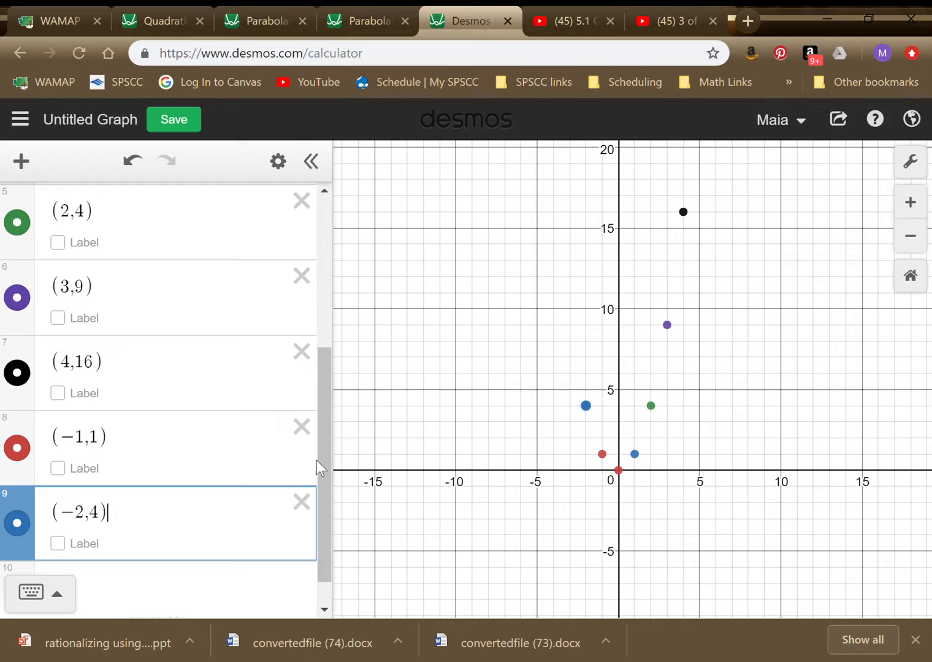
# - Check the y = x^2 expression and plot the points (-3,9) and (-4,16) after (-2,4)
pyautogui.moveTo(320, 462); pyautogui.dragTo(349, 255)
pyautogui.moveTo(112, 218); pyautogui.dragTo(49, 221)
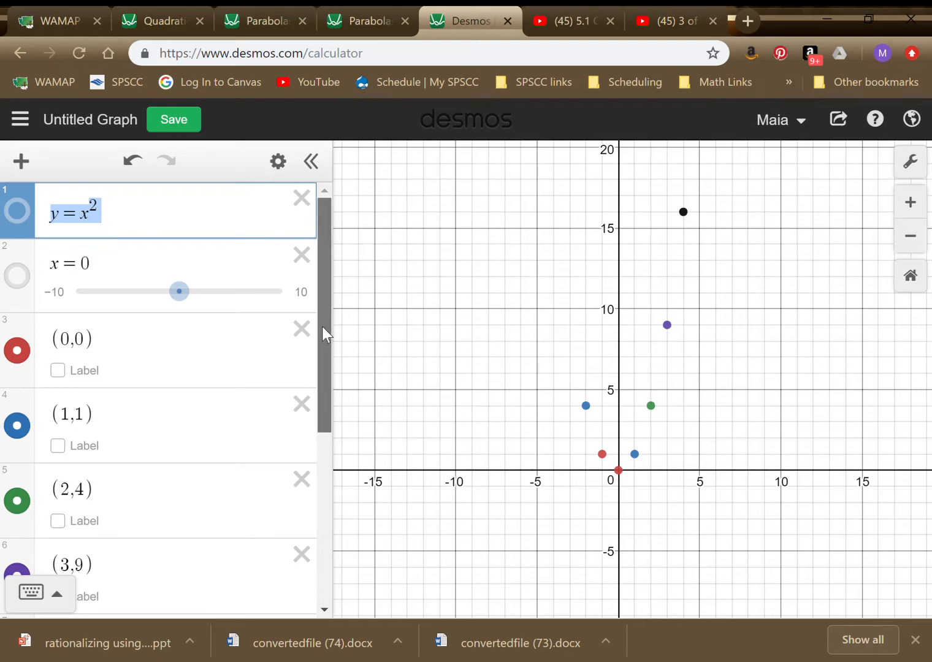
pyautogui.moveTo(322, 326); pyautogui.dragTo(333, 504)
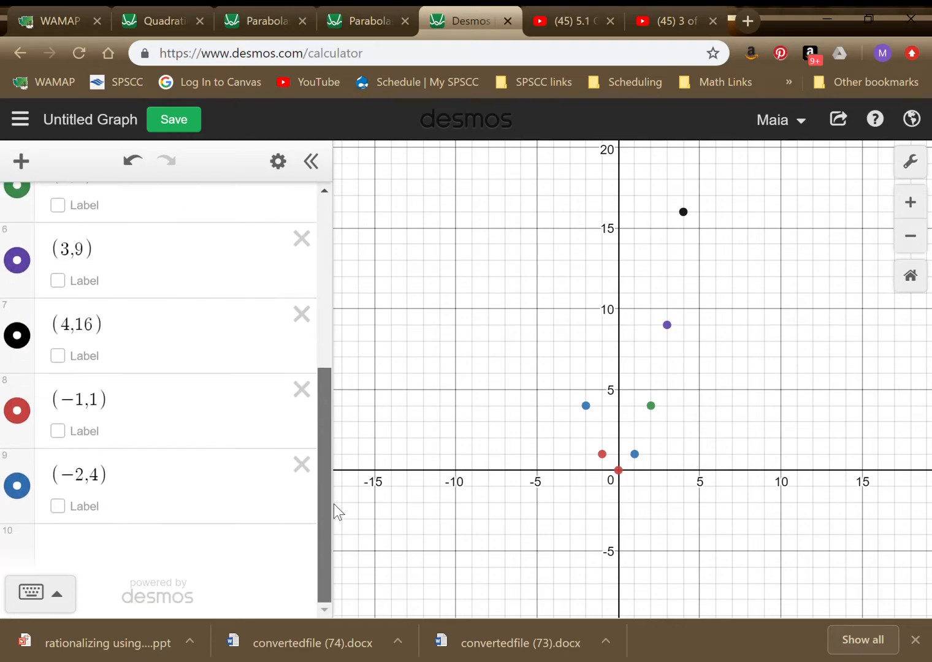
pyautogui.click(235, 478)
pyautogui.press('Return')
pyautogui.write('(')
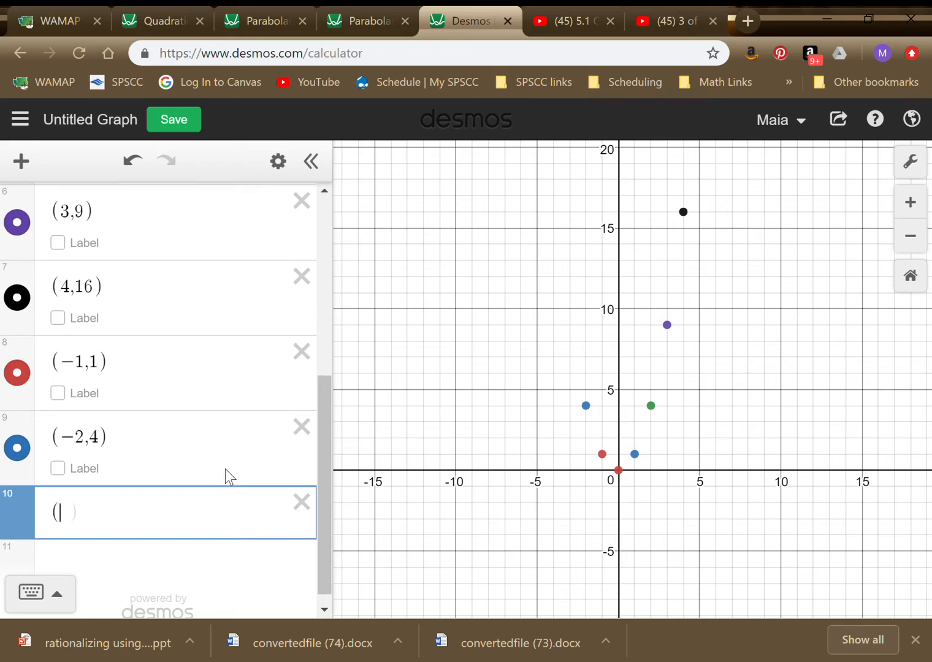
pyautogui.write('-9')
pyautogui.press('BackSpace')
pyautogui.write('3,9')
pyautogui.press('Return')
pyautogui.write('(-')
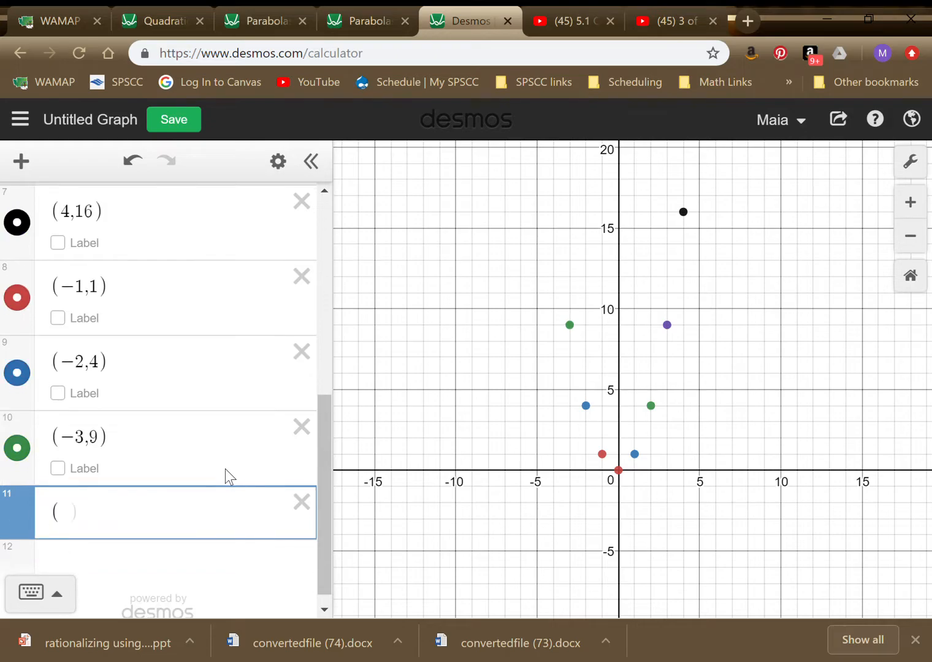
pyautogui.write('4,16)')
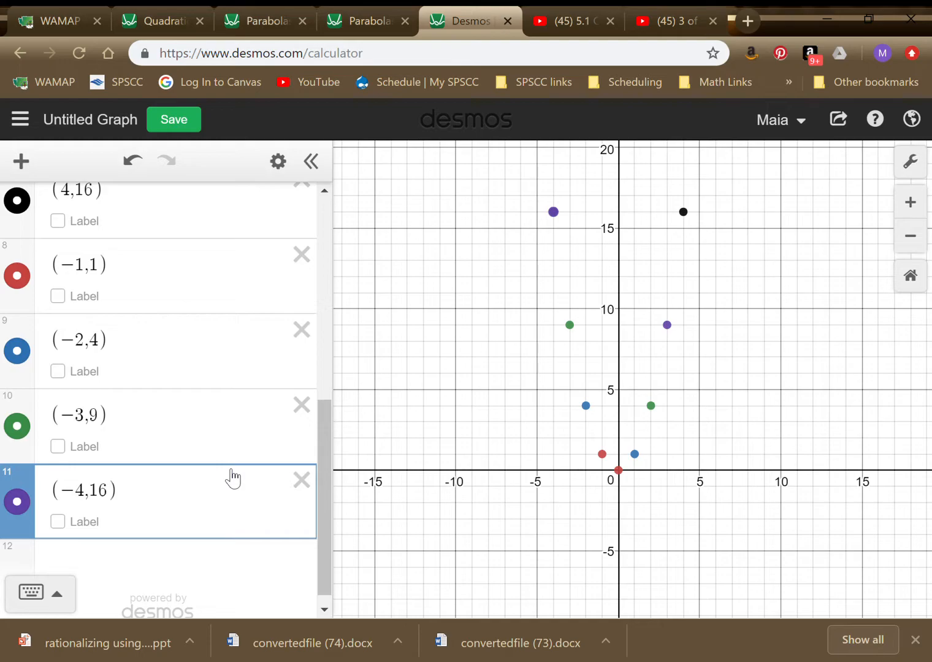
pyautogui.press('Return')
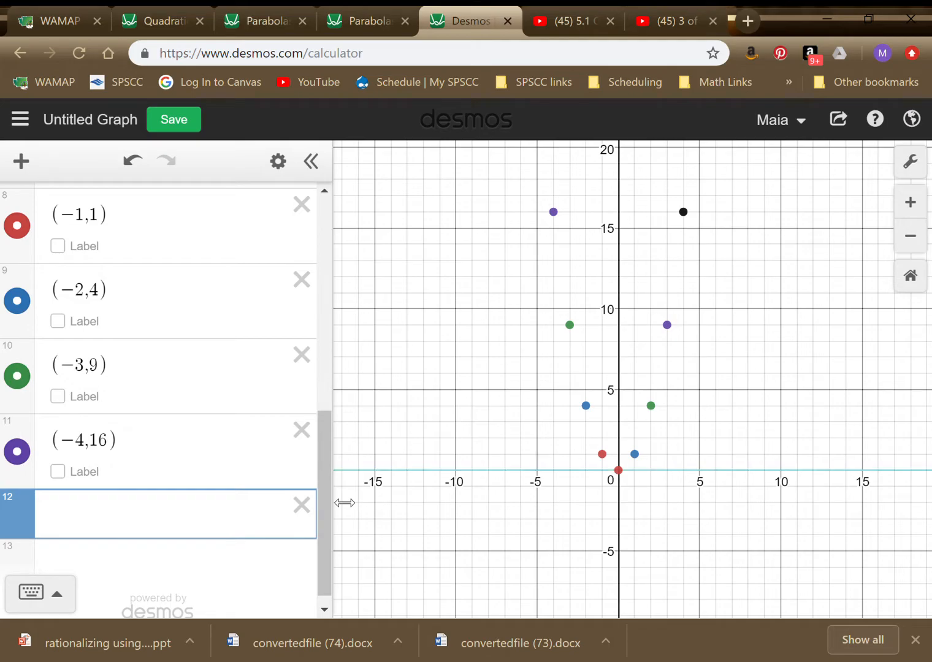
# - Plot the fractional point (1/2, 1/4) in the expression after (-4,16)
pyautogui.write('(1/2')
pyautogui.press('Right')
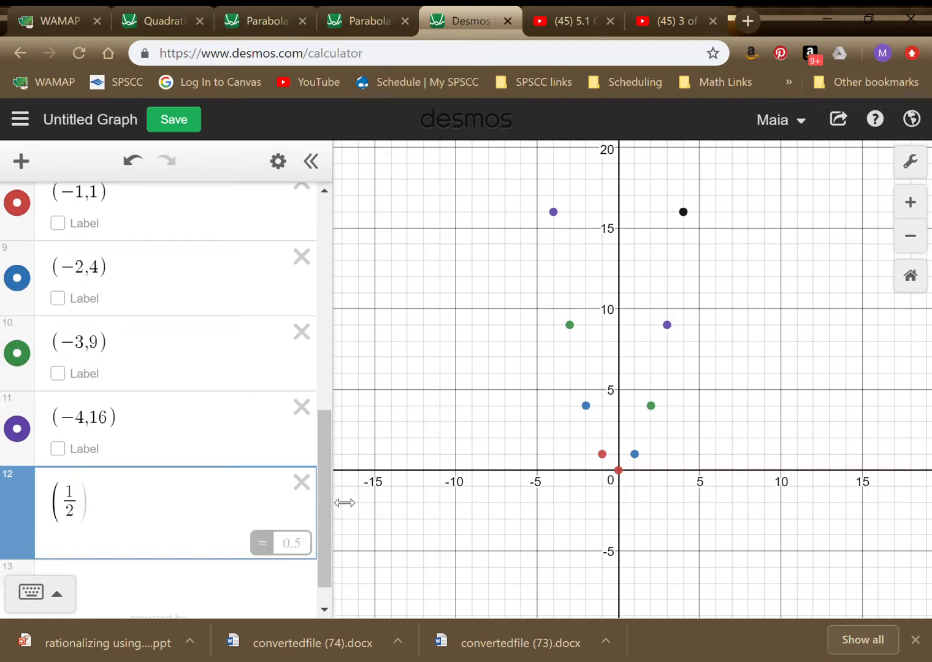
pyautogui.write(',1/(4)')
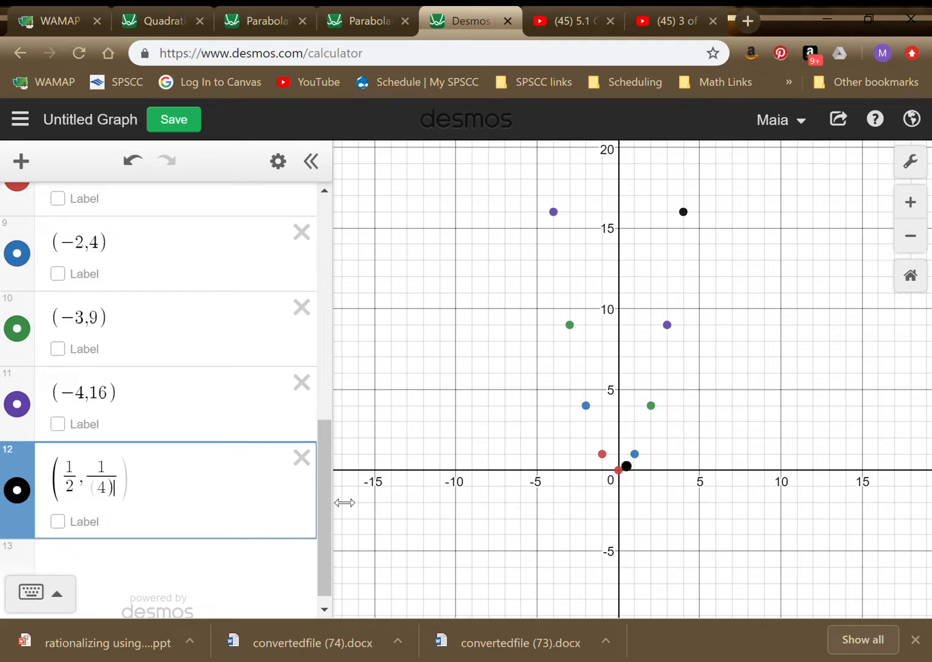
pyautogui.press('BackSpace')
pyautogui.press('Right')
pyautogui.write(')')
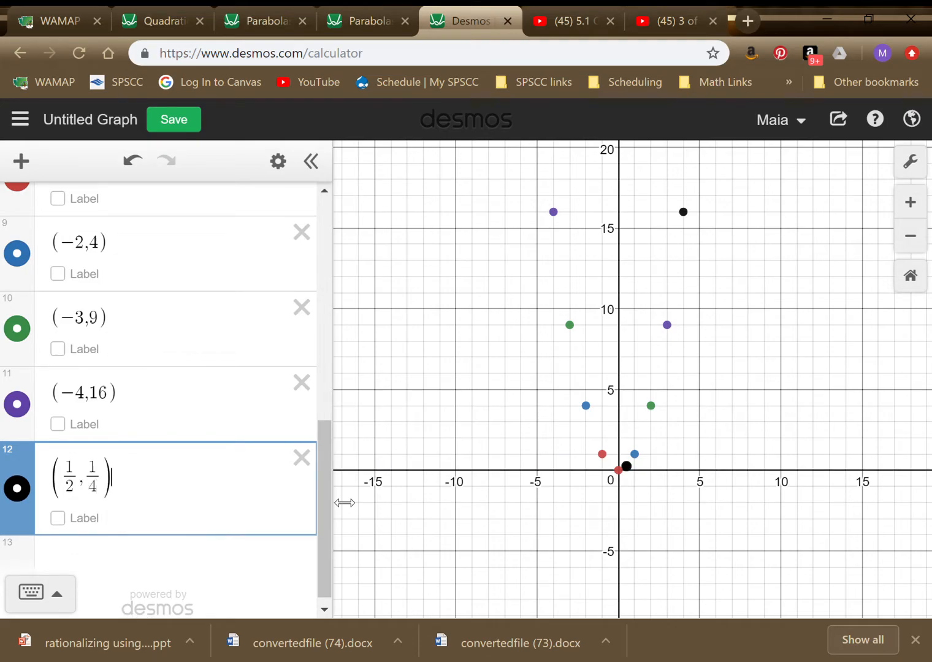
# - Plot the mirrored fractional point (-1/2, 1/4) in a new expression after (1/2, 1/4)
pyautogui.press('Return')
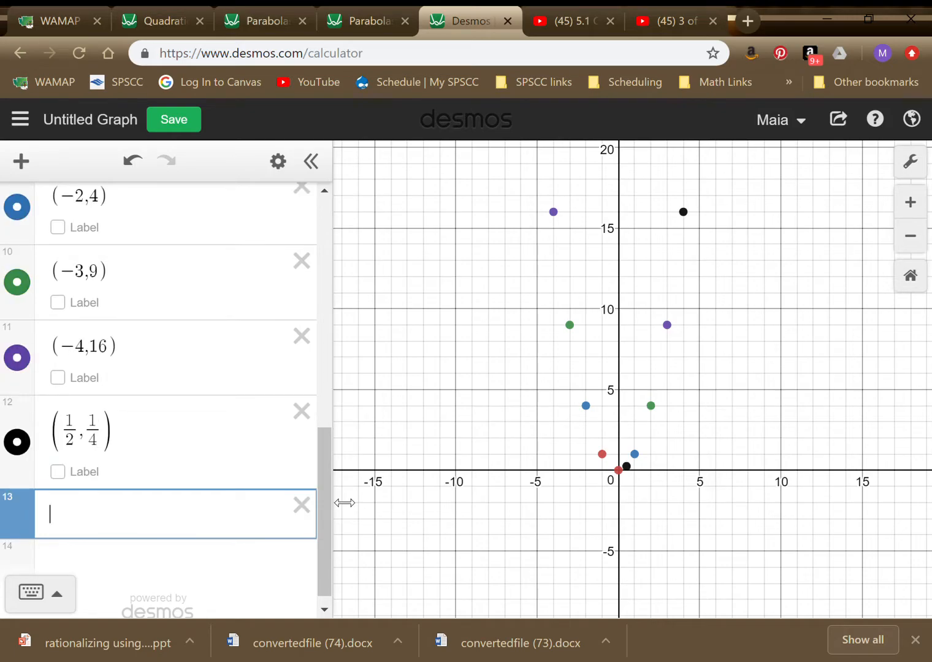
pyautogui.write('(')
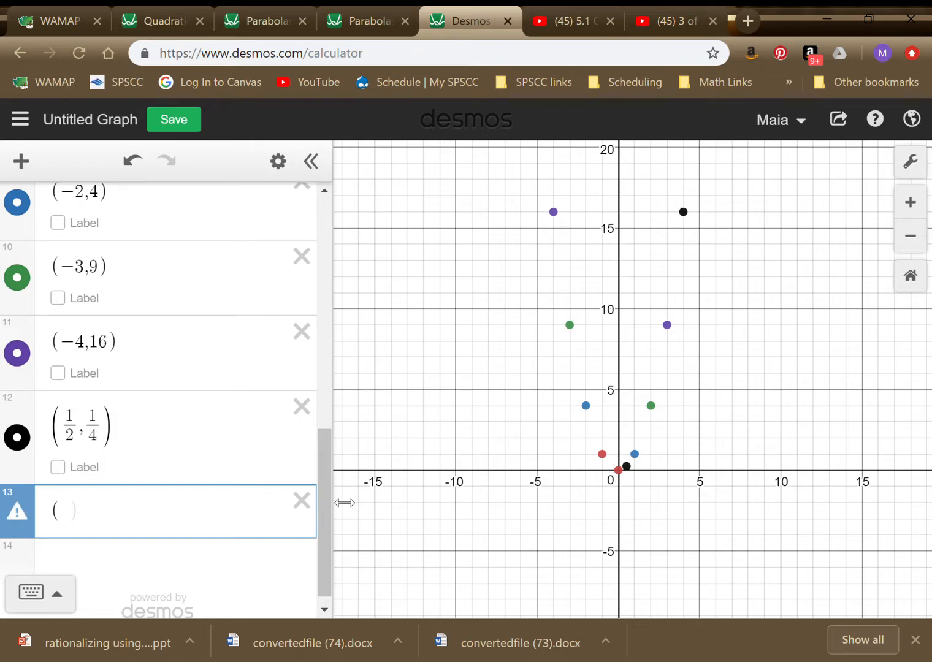
pyautogui.write('-1/2')
pyautogui.press('Right')
pyautogui.write(',1/')
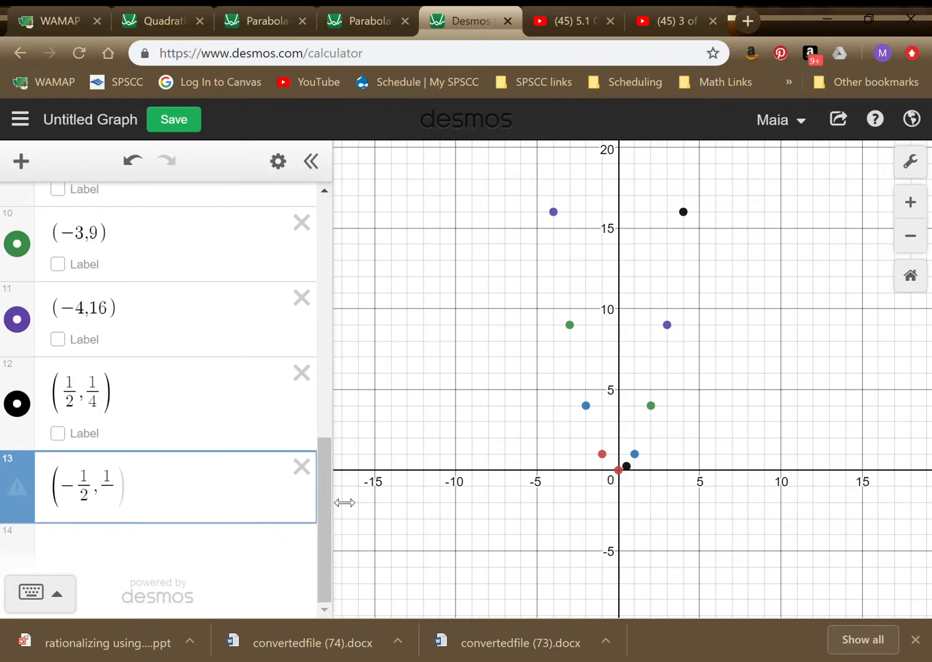
pyautogui.write('4')
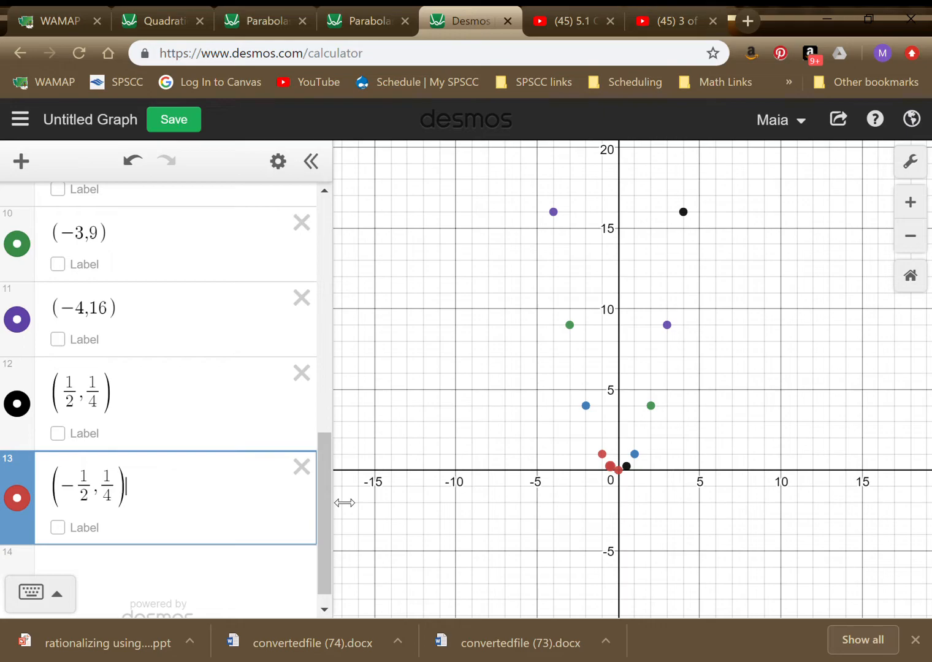
# - Show the hidden y = x^2 curve, display the coordinates of its vertex at the origin, and show the x = 0 line
pyautogui.moveTo(326, 511); pyautogui.dragTo(317, 208)
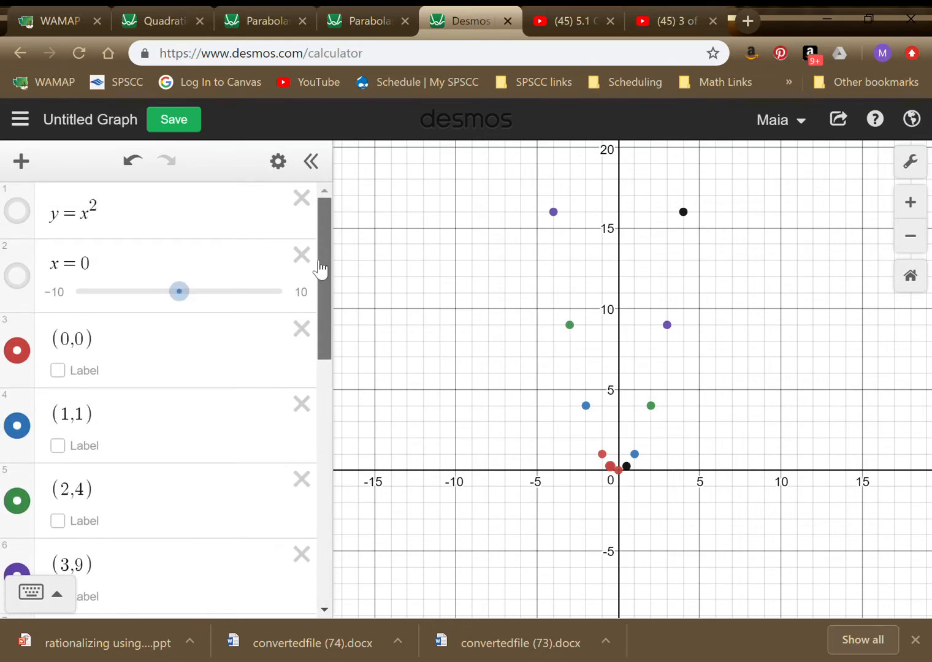
pyautogui.click(21, 222)
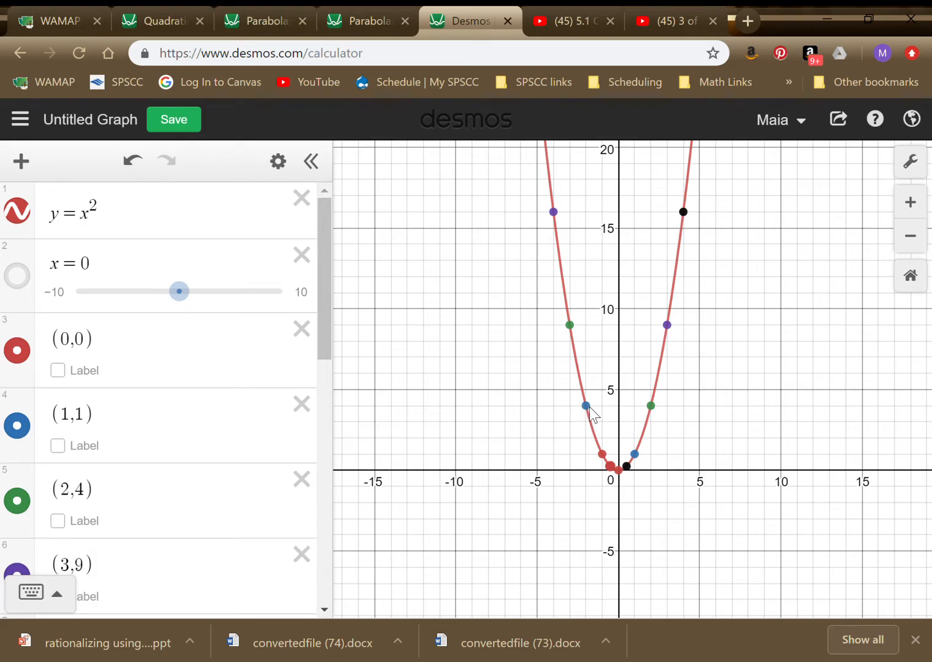
pyautogui.click(620, 471)
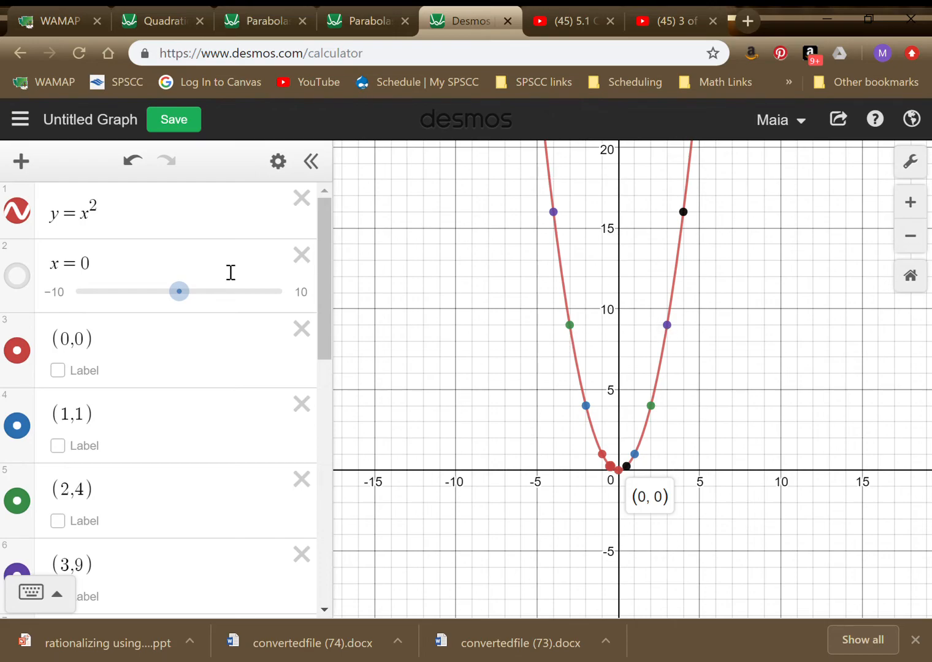
pyautogui.click(24, 284)
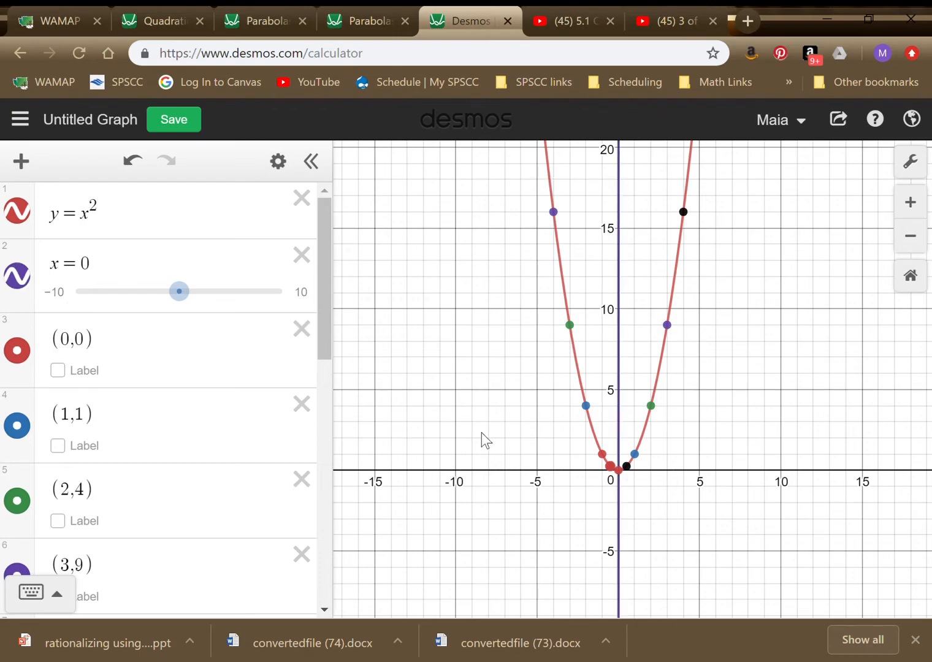